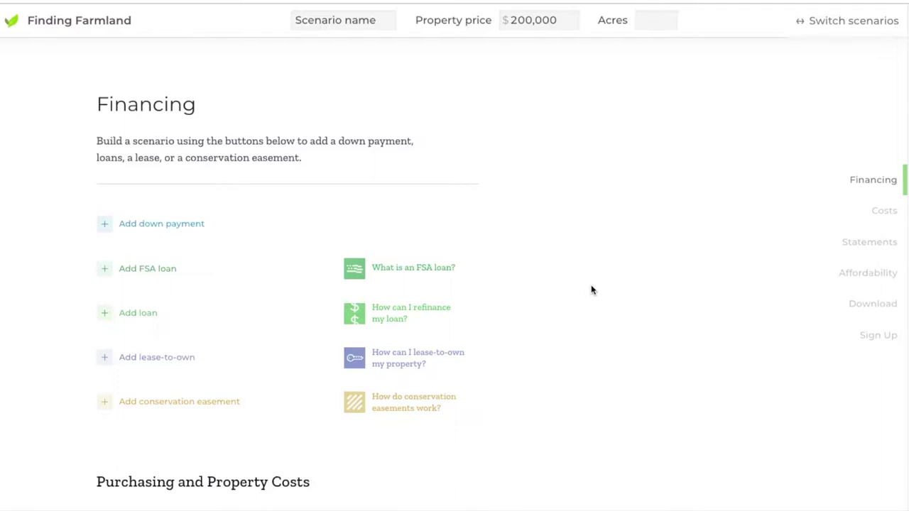
- Read the explanation of what an FSA loan is, and add an FSA loan to the financing scenario
left_click(420, 274)
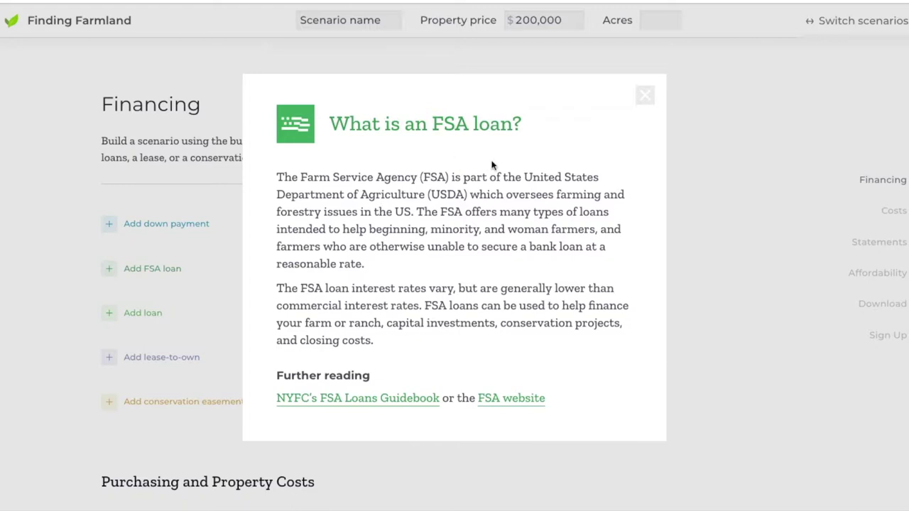
left_click(647, 100)
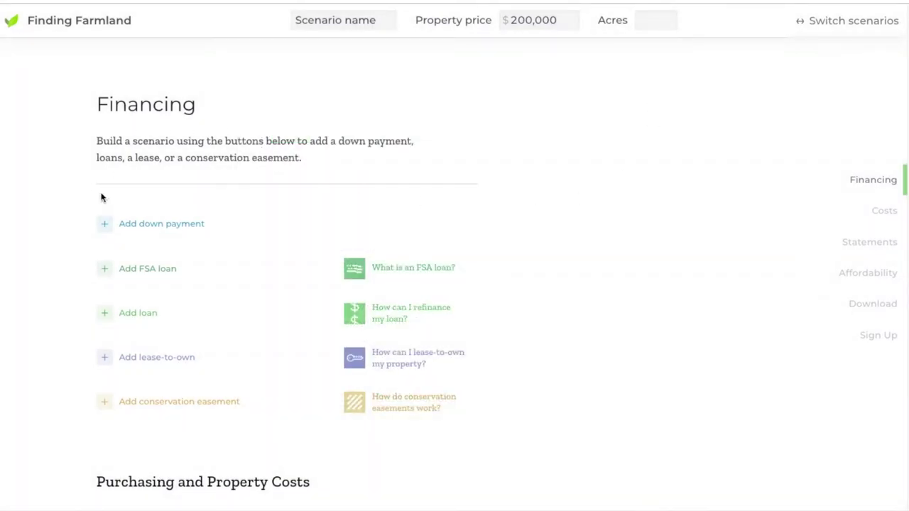
left_click(100, 272)
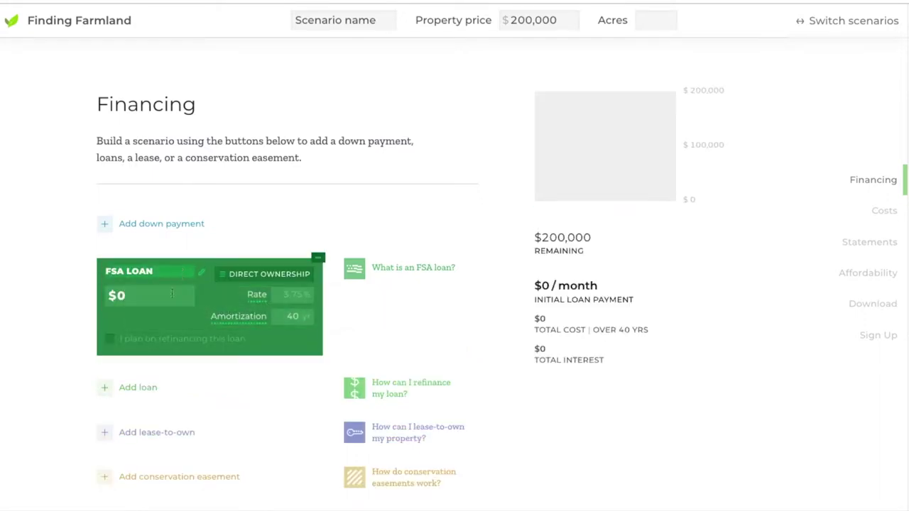
- Try adding a bank loan below the FSA loan, and remove it again
left_click(105, 389)
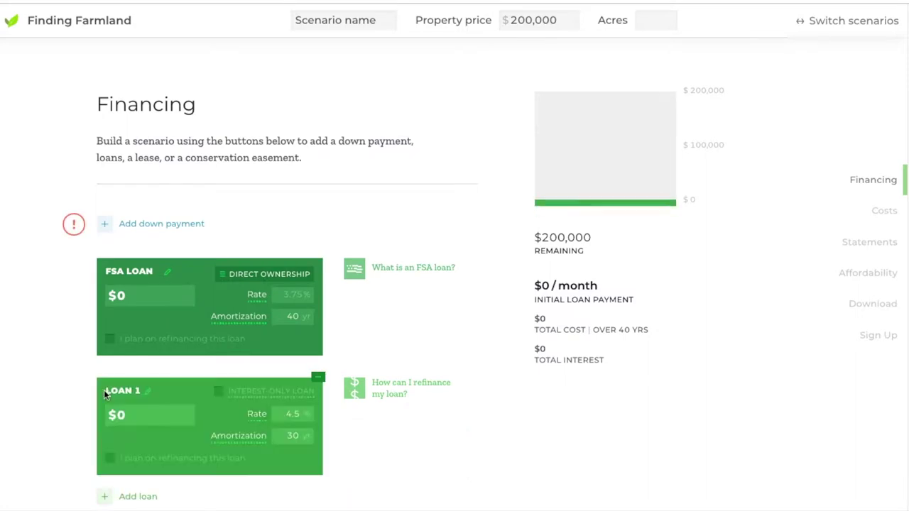
left_click(318, 378)
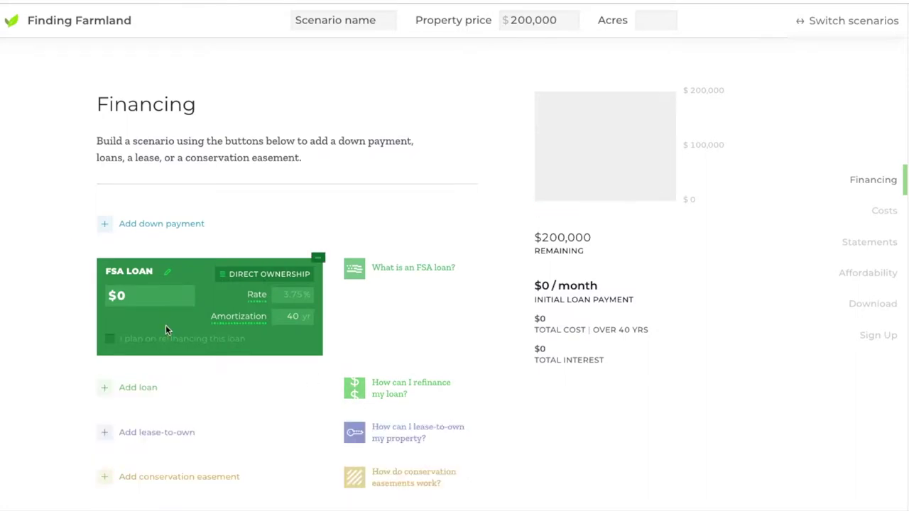
- Review the Direct Ownership, Microloan, Joint Financing and Down Payment loan programs for the FSA loan, keeping Direct Ownership selected
left_click(220, 280)
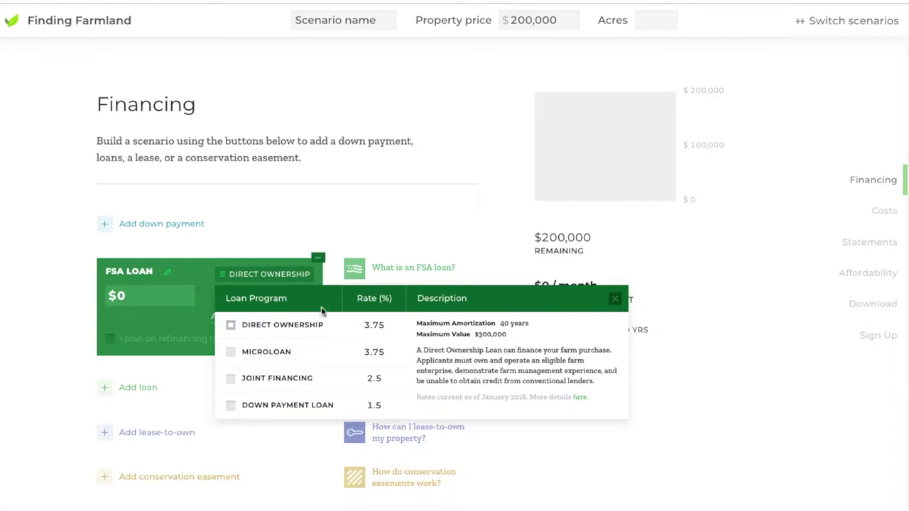
left_click(261, 354)
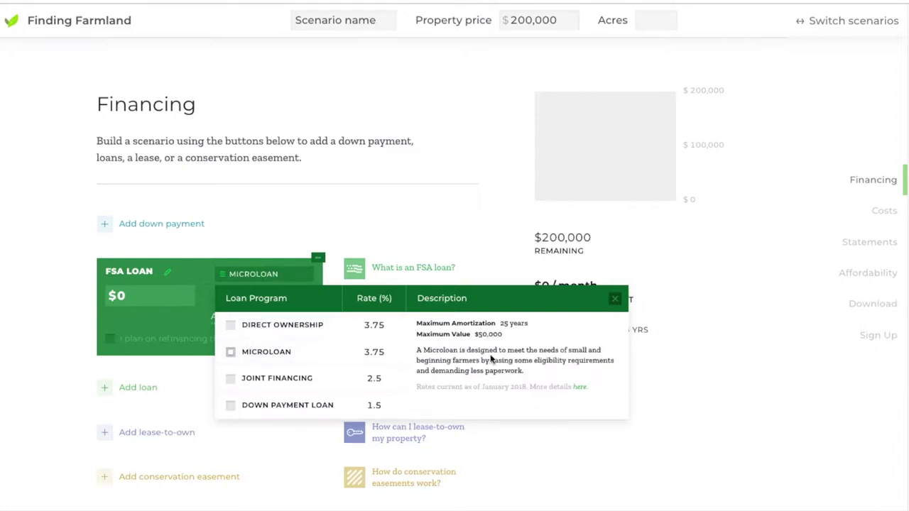
left_click(290, 388)
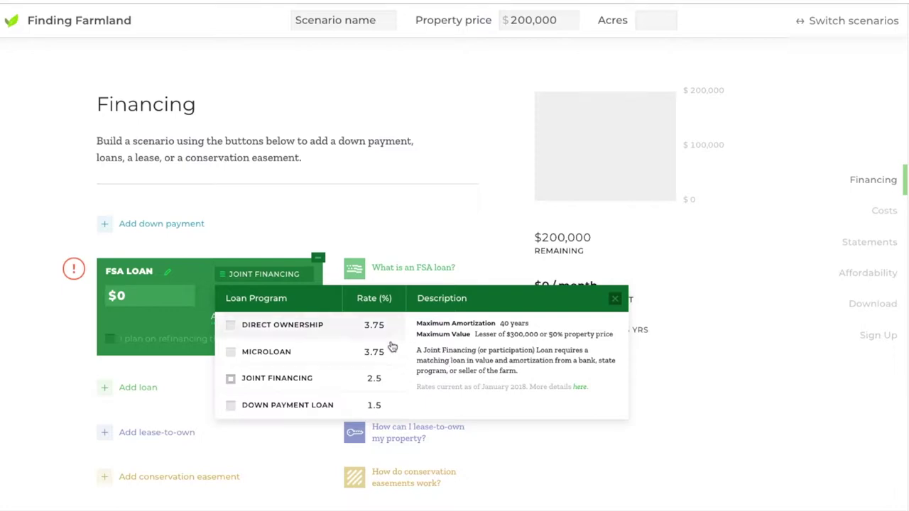
left_click(243, 409)
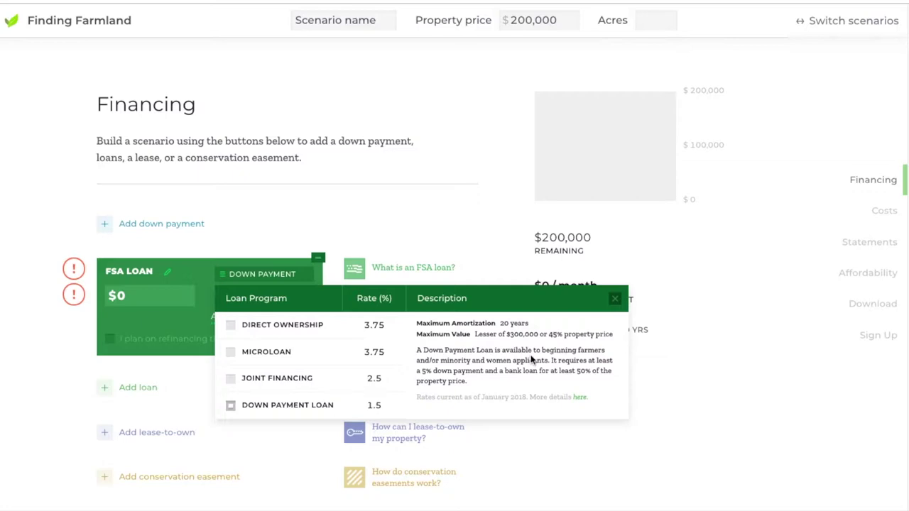
left_click(262, 380)
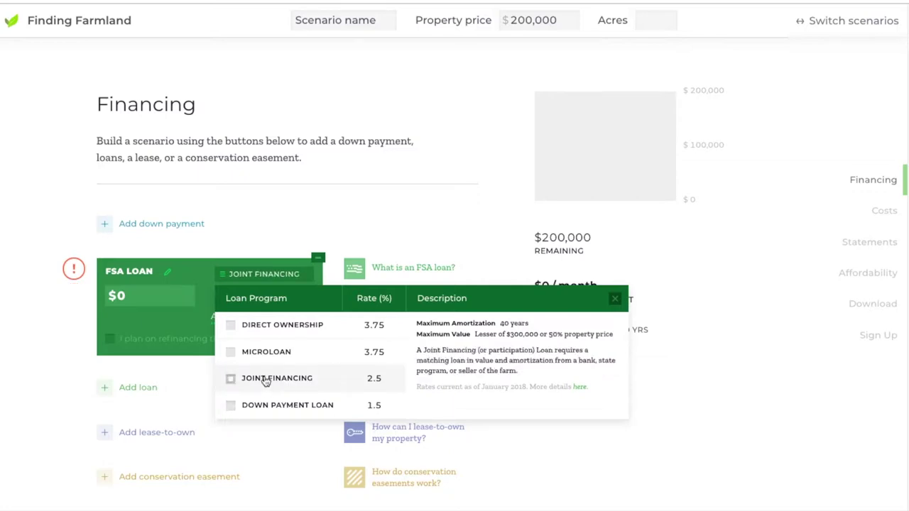
left_click(263, 405)
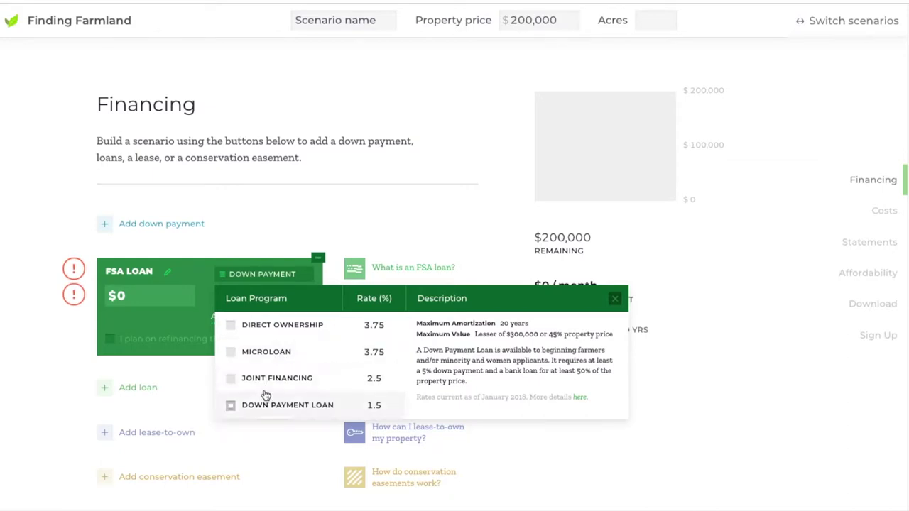
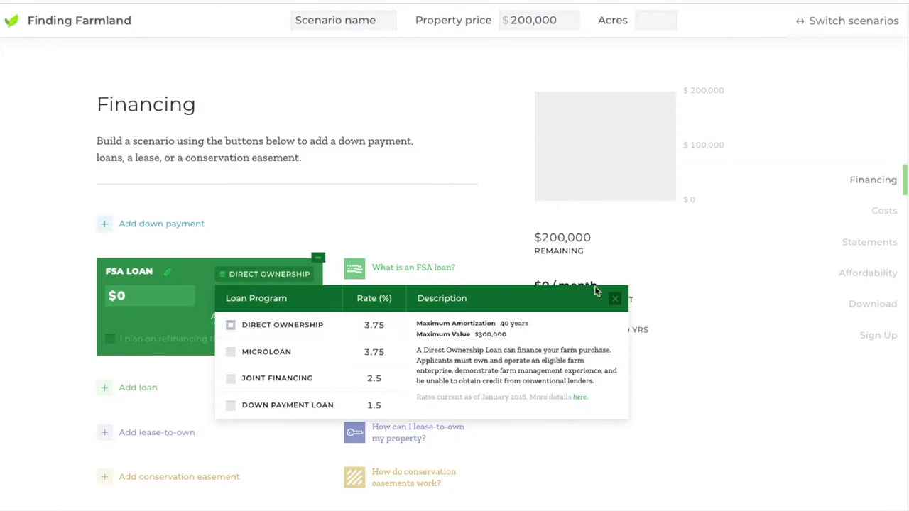
left_click(613, 298)
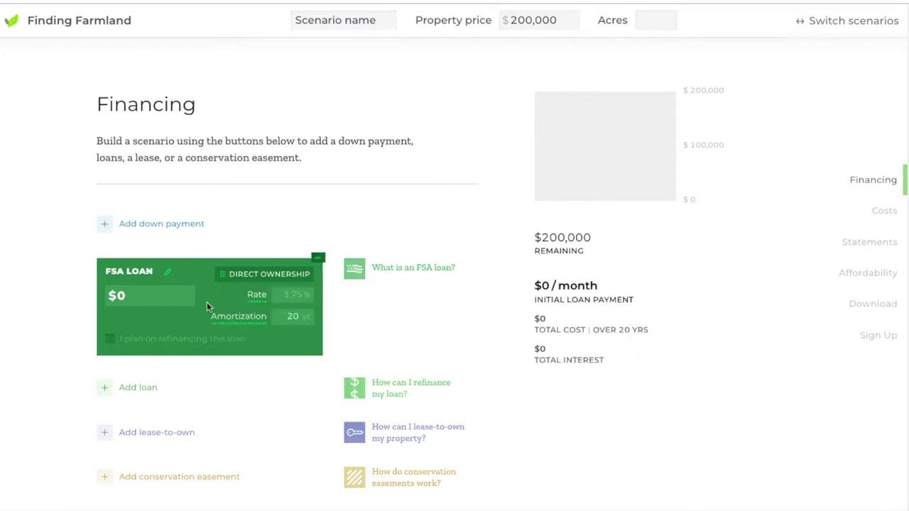
- Set the FSA loan's amortization to 40 years and its amount to $200,000
left_click(294, 317)
key("BackSpace")
type("4")
key("Tab")
left_click(160, 296)
type("200000")
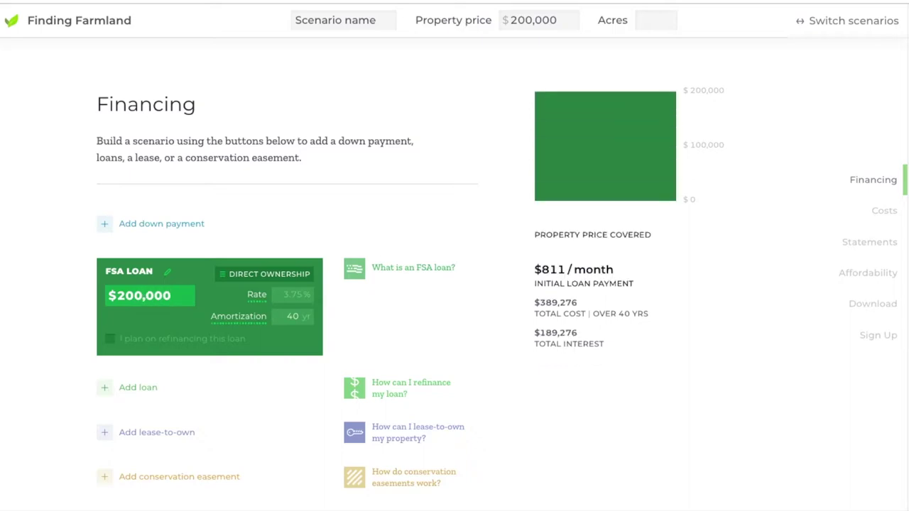
- Add a bank loan temporarily to read the down payment warning, and remove the loan
left_click(104, 388)
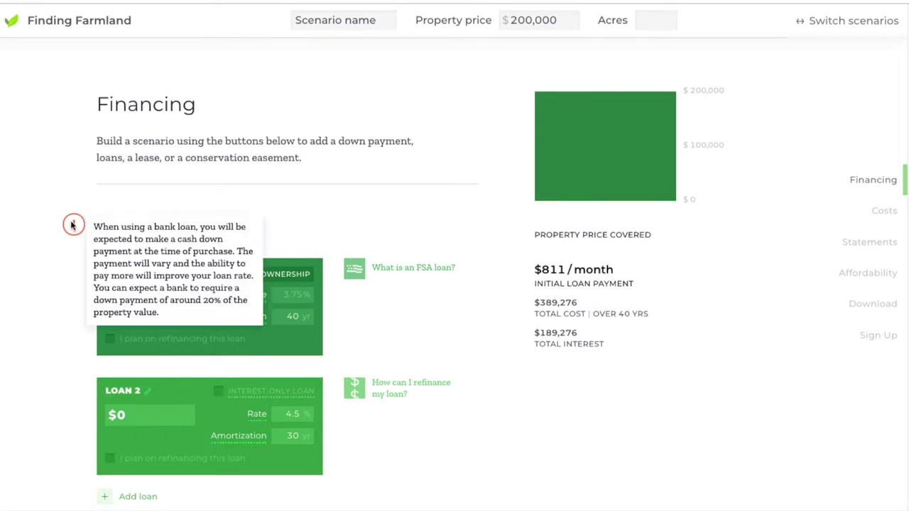
left_click(319, 385)
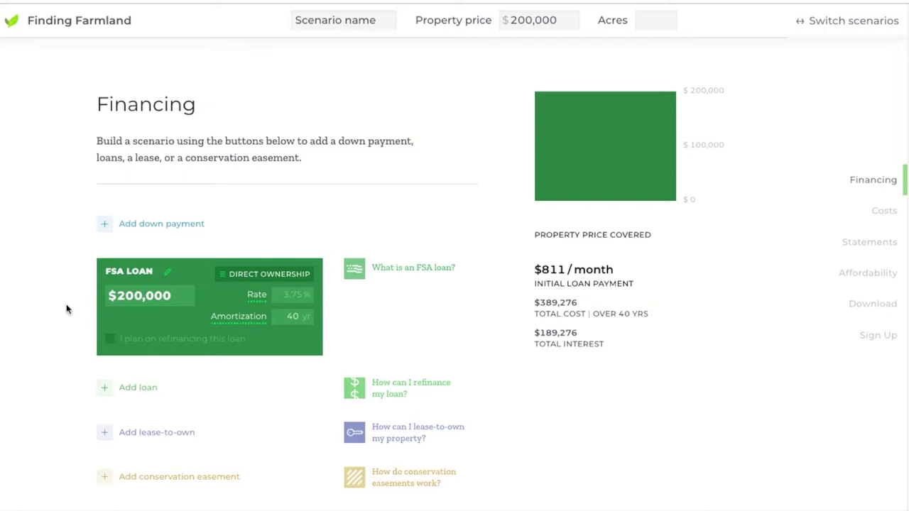
- Set the closing costs to $4,000 and have them financed by FSA
scroll(119, 302, "down", 3)
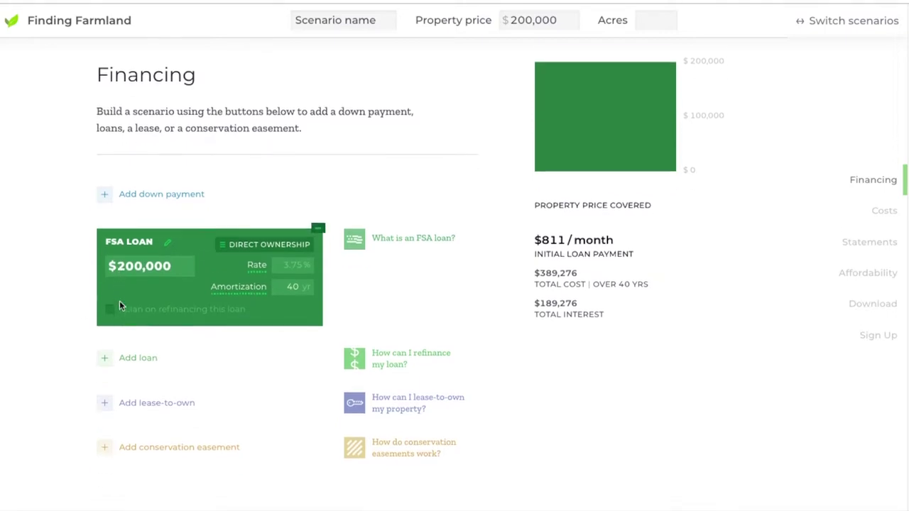
scroll(56, 320, "down", 2)
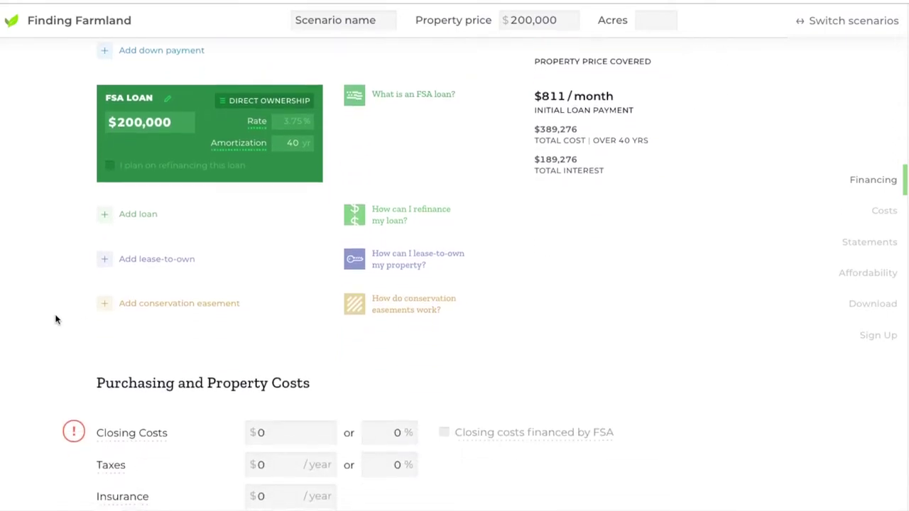
scroll(56, 319, "down", 1)
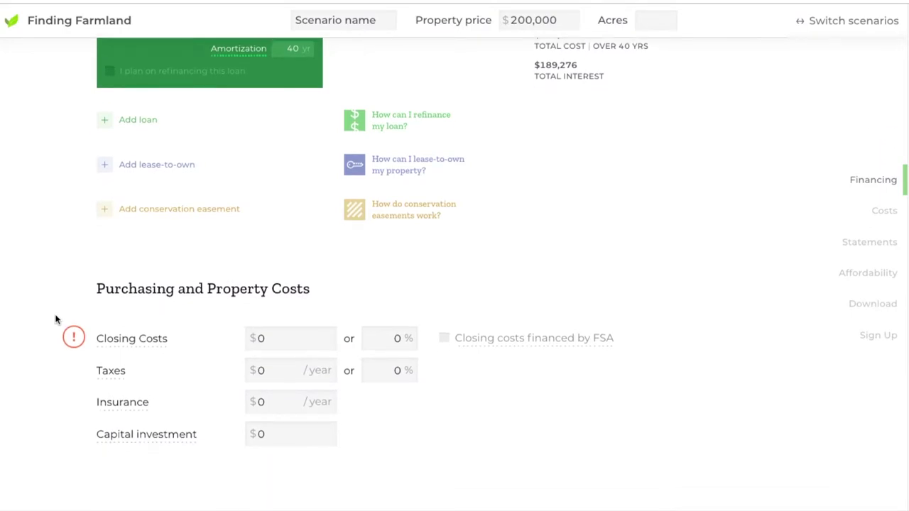
left_click(281, 336)
type("4000")
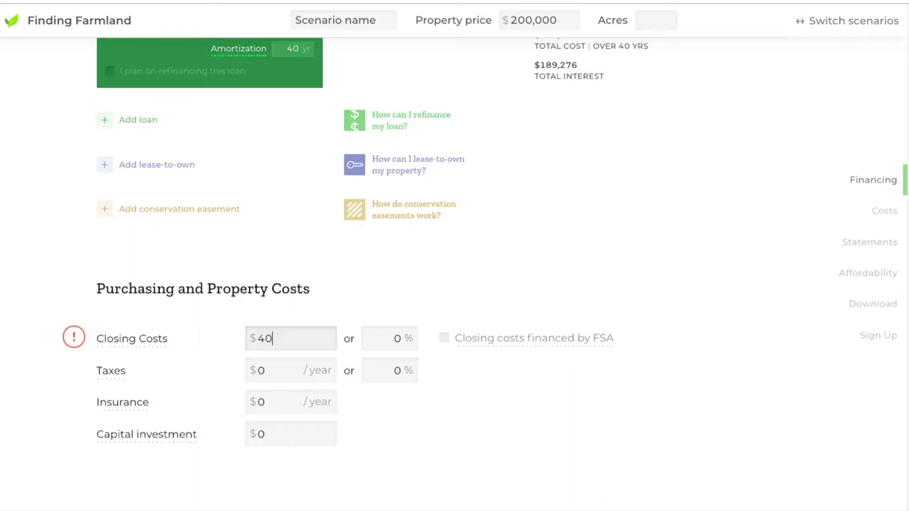
key("Tab")
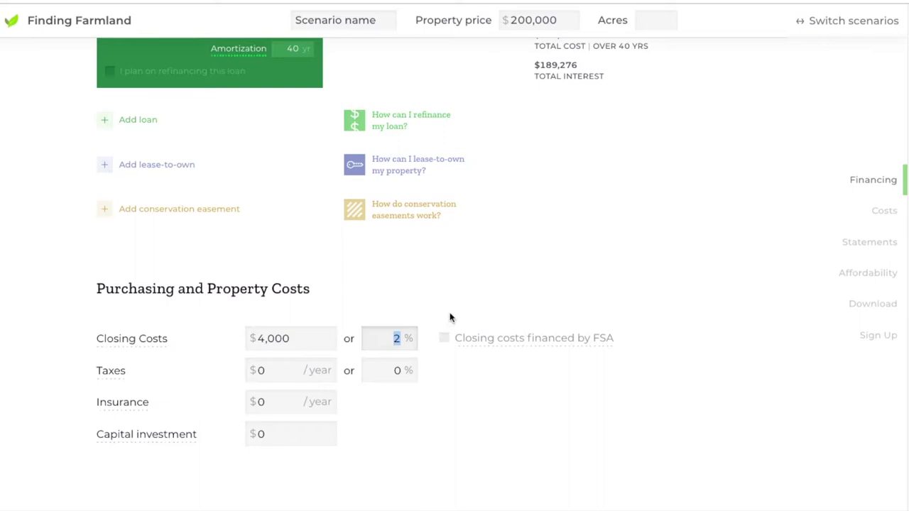
left_click(444, 340)
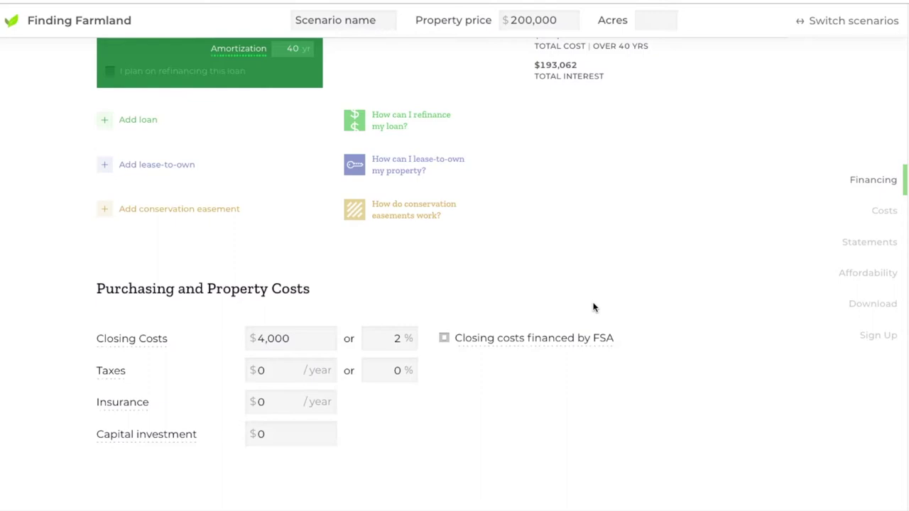
scroll(595, 308, "up", 1)
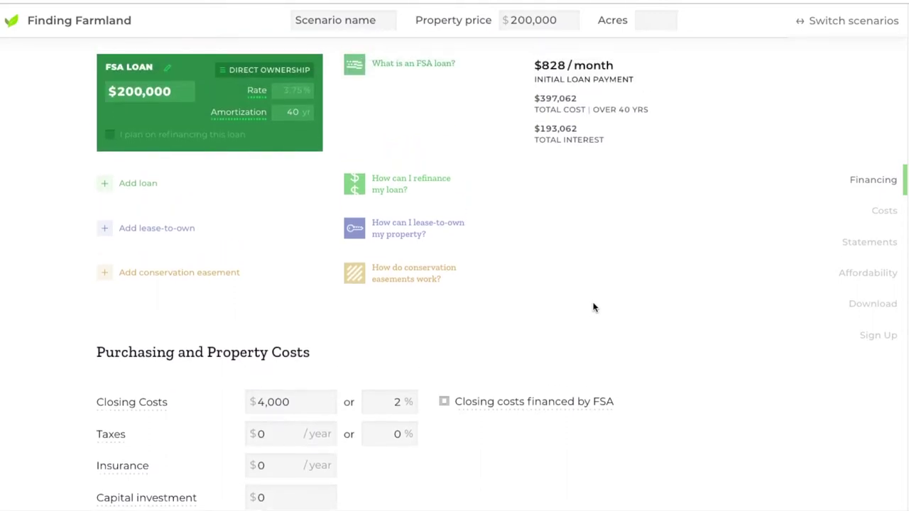
- Set the property taxes to $4,000 per year and the insurance to $1,000 per year
scroll(138, 367, "down", 1)
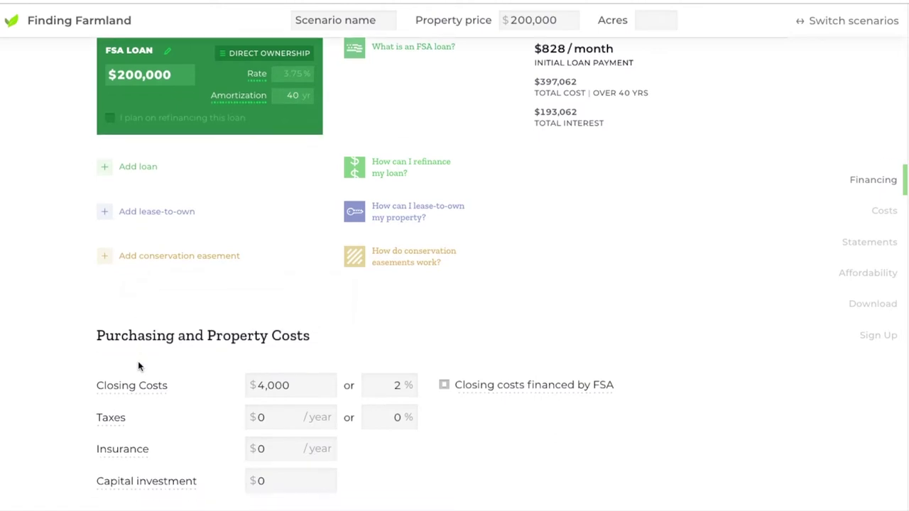
left_click(279, 393)
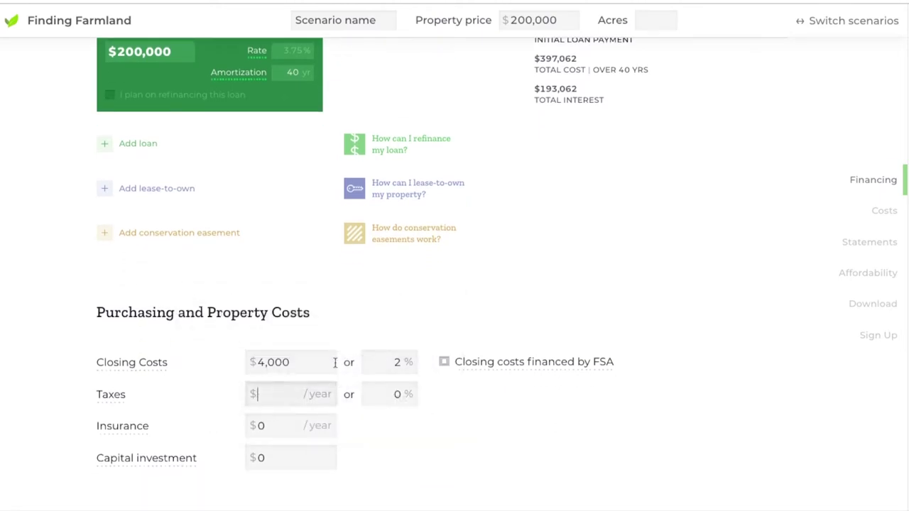
mouse_move(529, 362)
type("4000")
key("Tab")
type("1000")
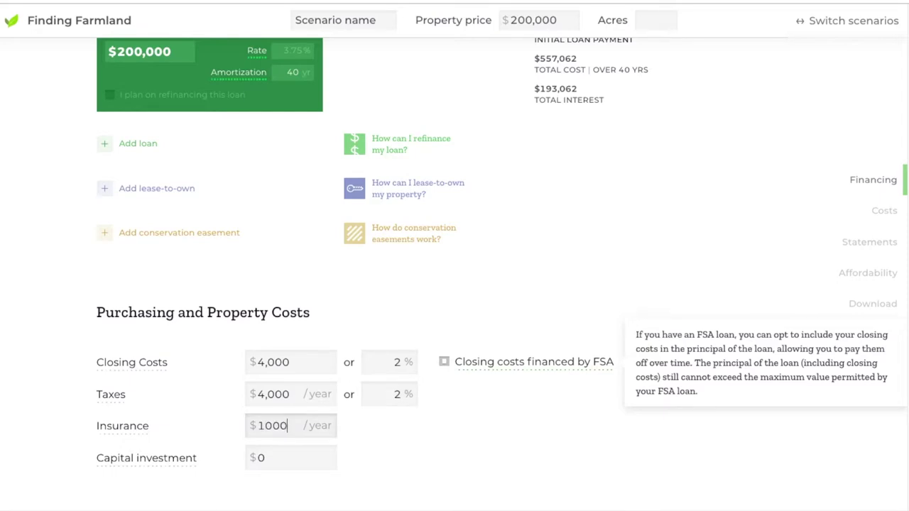
left_click(566, 416)
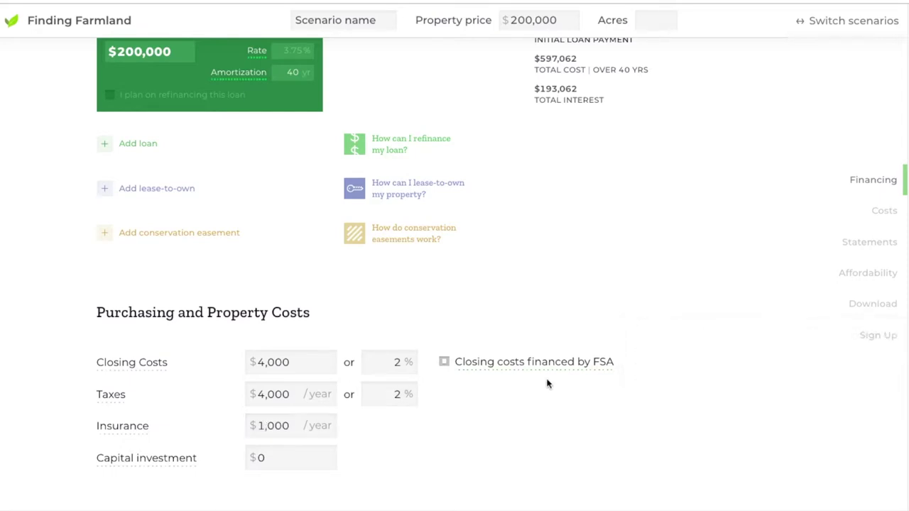
- Examine the scenario's total cost, payment breakdown and monthly payments over time
scroll(501, 289, "down", 3)
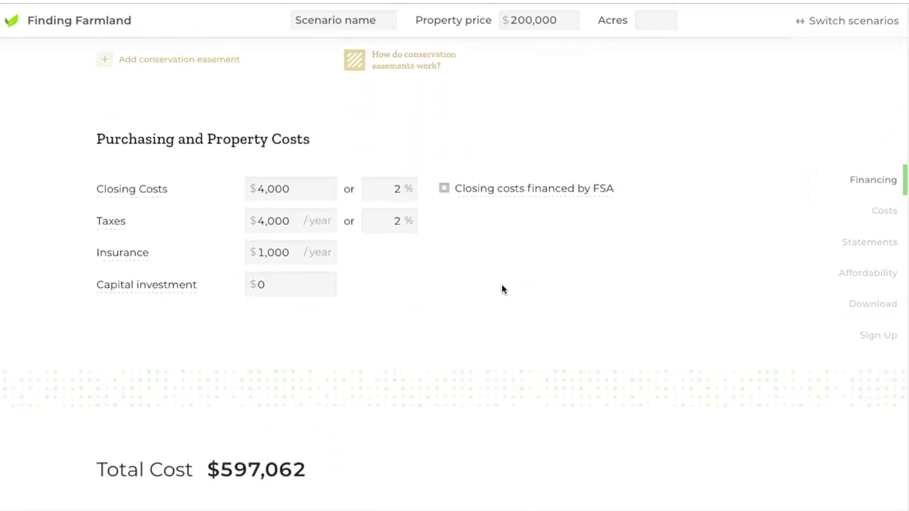
scroll(501, 289, "down", 3)
scroll(308, 350, "down", 1)
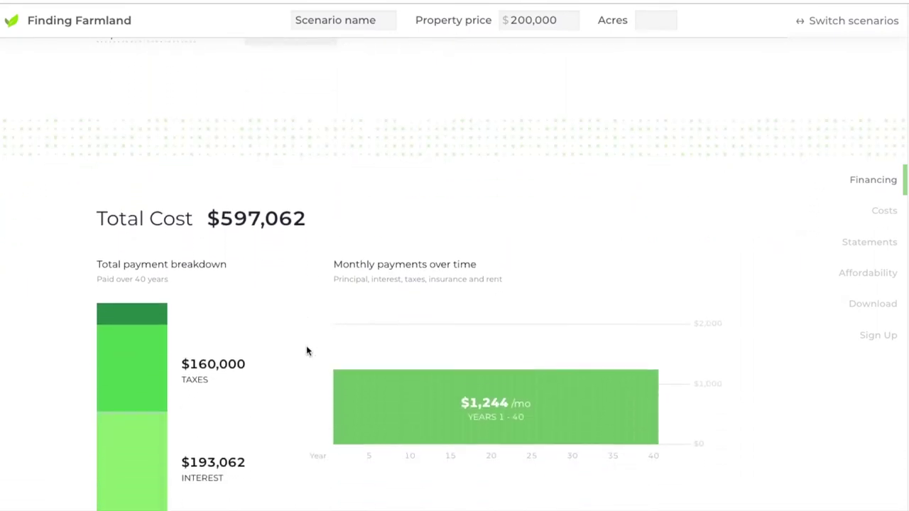
scroll(307, 351, "down", 2)
mouse_move(345, 325)
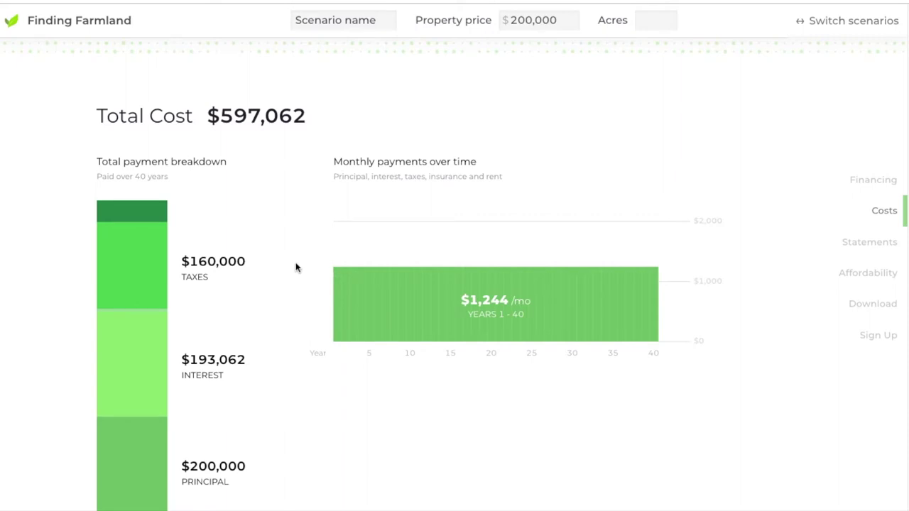
scroll(296, 268, "up", 8)
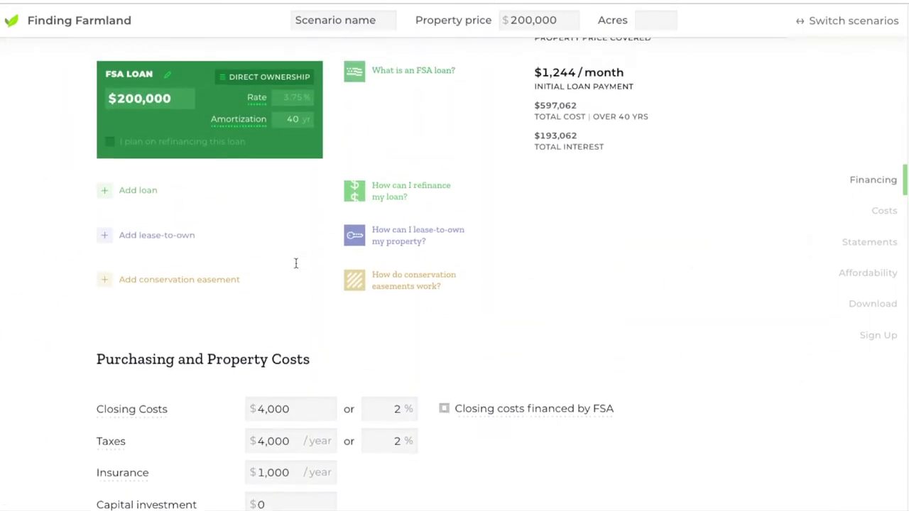
scroll(296, 263, "up", 3)
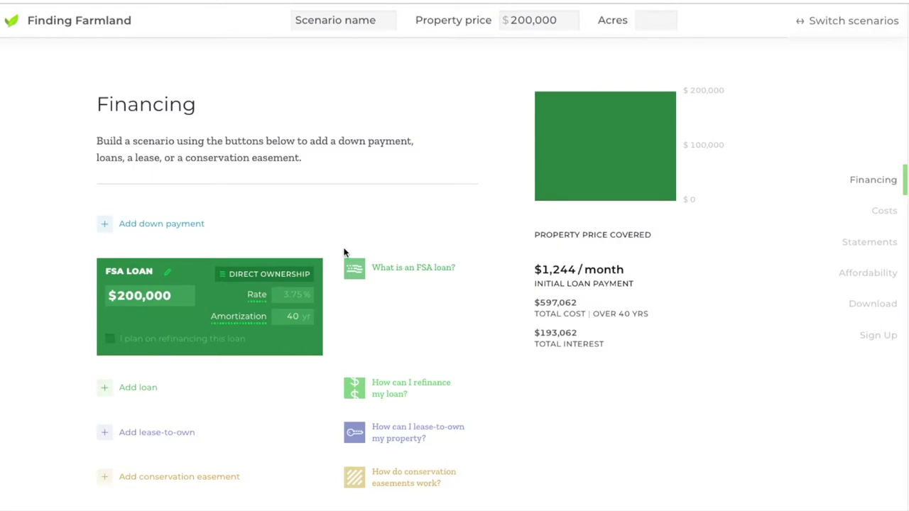
- Add a bank loan temporarily to view its interest-only option, and remove the loan
left_click(136, 386)
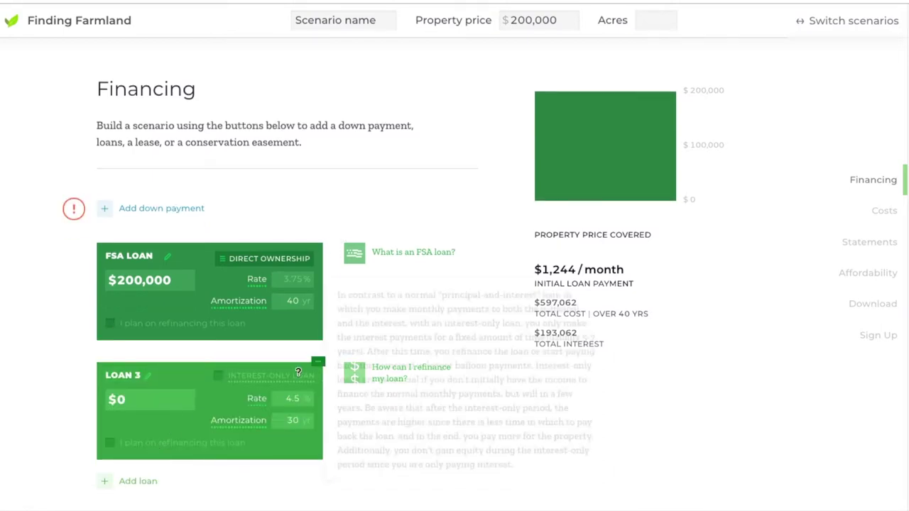
left_click(317, 362)
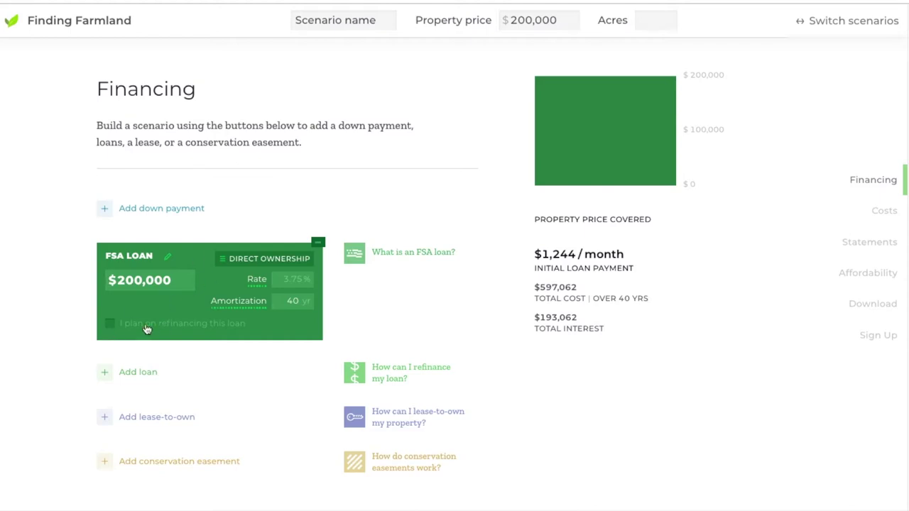
- Plan to refinance the FSA loan after 10 years
left_click(111, 328)
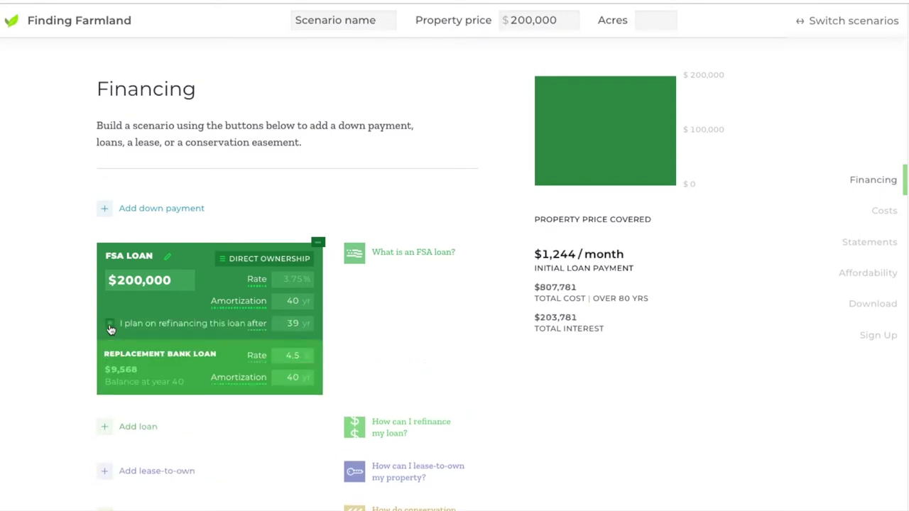
mouse_move(275, 304)
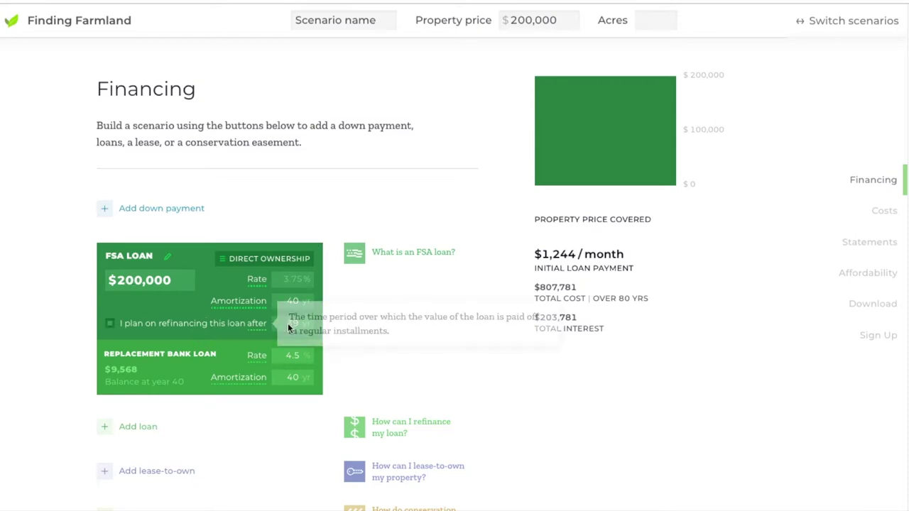
left_click_drag(287, 323, 299, 324)
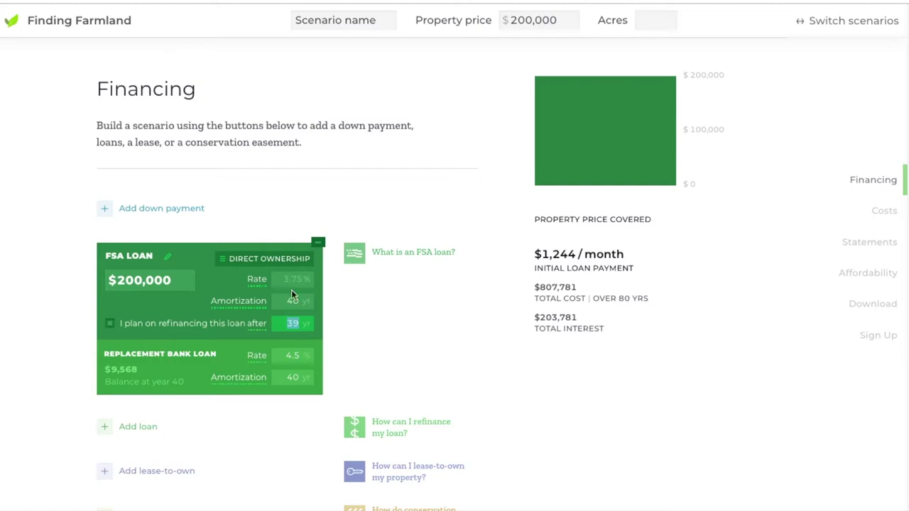
type("10")
- Set the replacement bank loan's rate to 5% and its amortization to 30 years
left_click(299, 356)
key("BackSpace")
key("BackSpace")
key("BackSpace")
type("5")
left_click(294, 376)
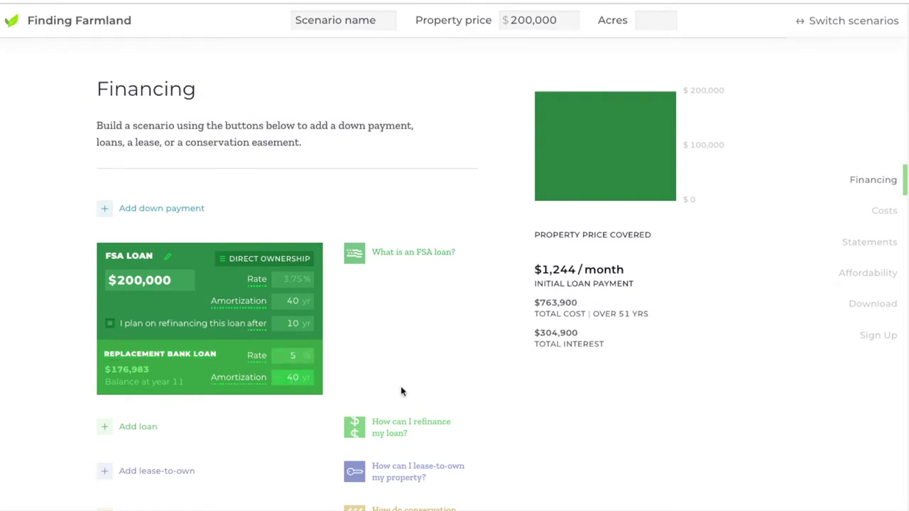
key("BackSpace")
type("3")
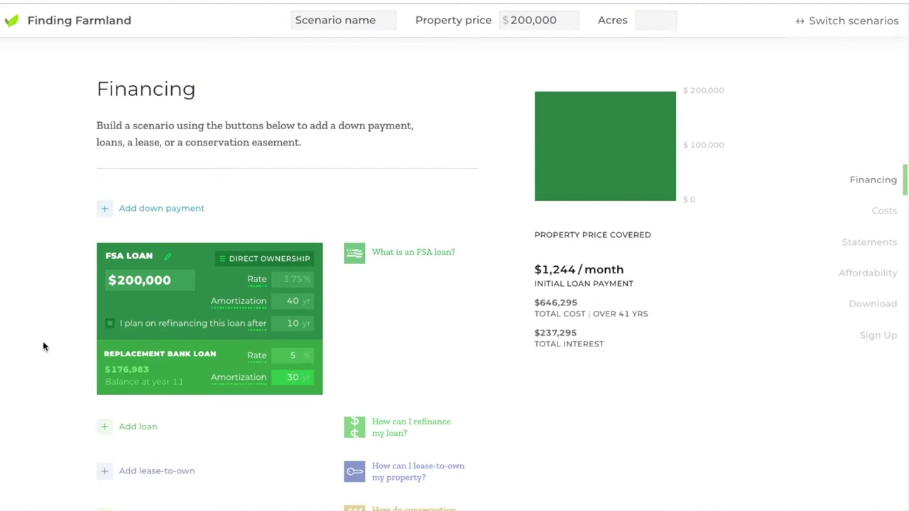
- Examine the total cost, payment breakdown and monthly payments over time with the refinancing plan applied
scroll(44, 346, "down", 3)
scroll(43, 346, "down", 8)
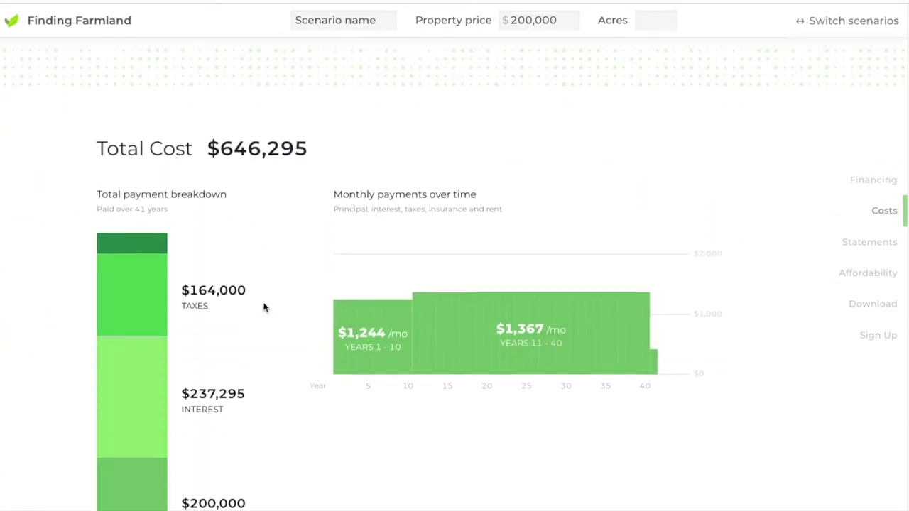
scroll(273, 390, "down", 1)
scroll(274, 391, "down", 1)
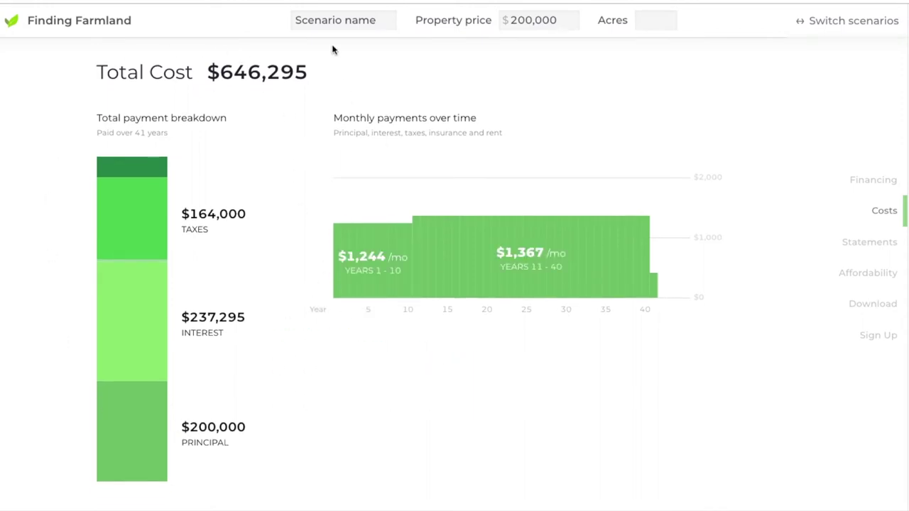
mouse_move(337, 273)
- Remove the refinancing plan from the FSA loan
scroll(301, 260, "up", 4)
scroll(298, 262, "up", 7)
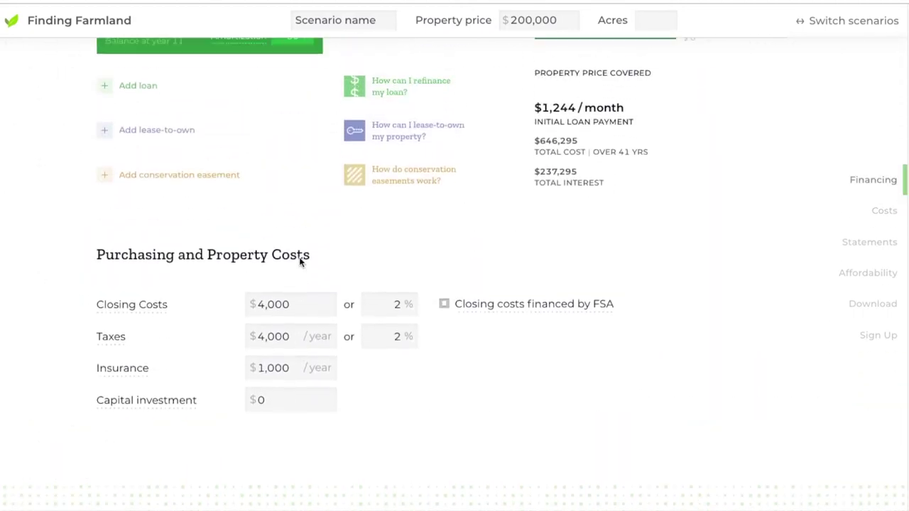
scroll(299, 262, "up", 1)
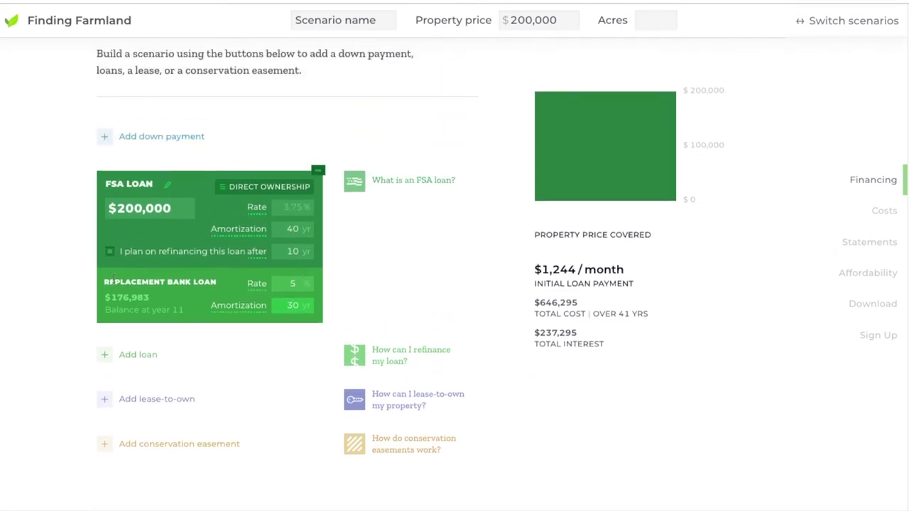
left_click(110, 256)
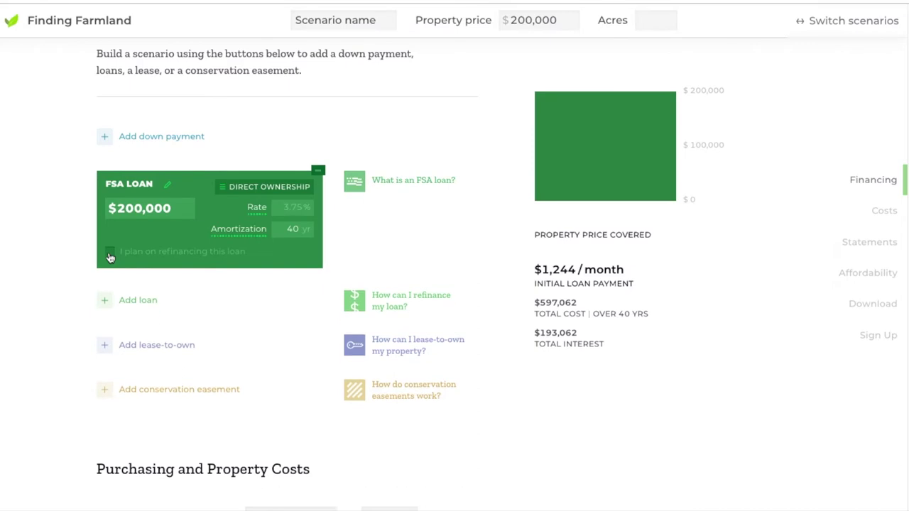
- Preview the Microloan program and switch the FSA loan to the Down Payment Loan program
left_click(240, 192)
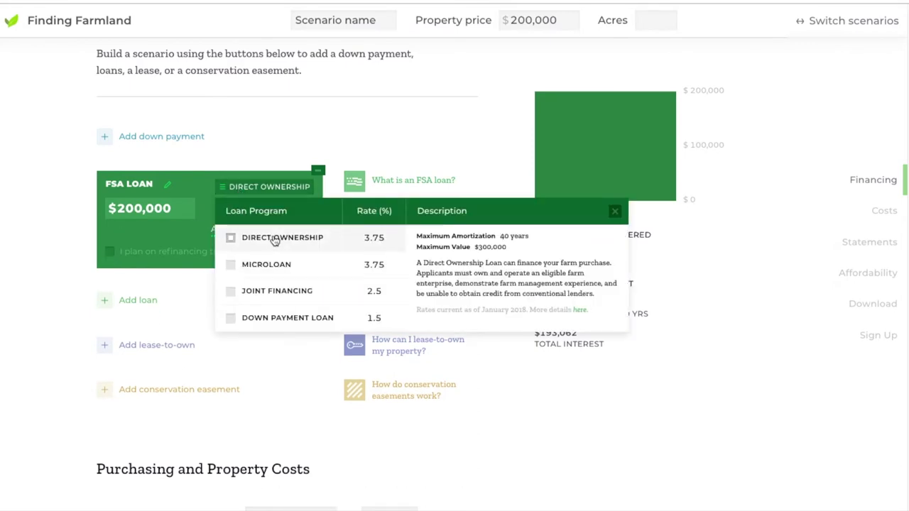
left_click(283, 275)
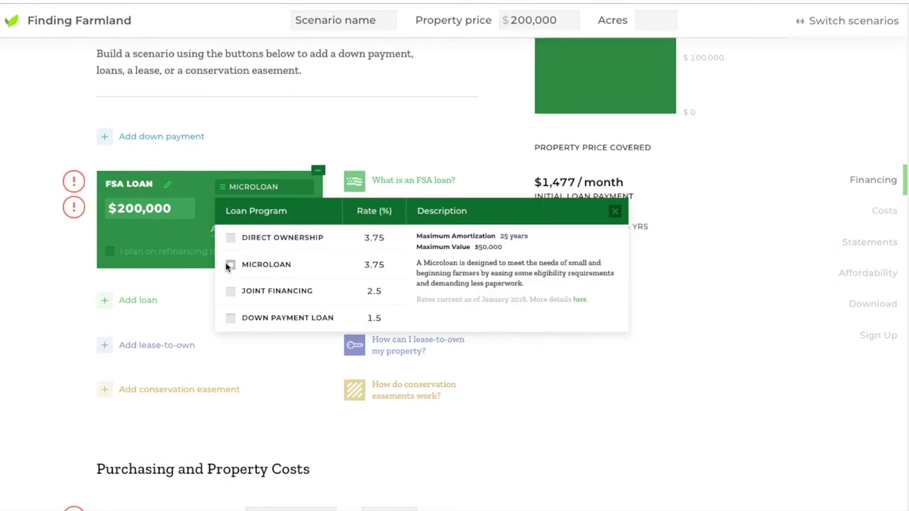
left_click(270, 316)
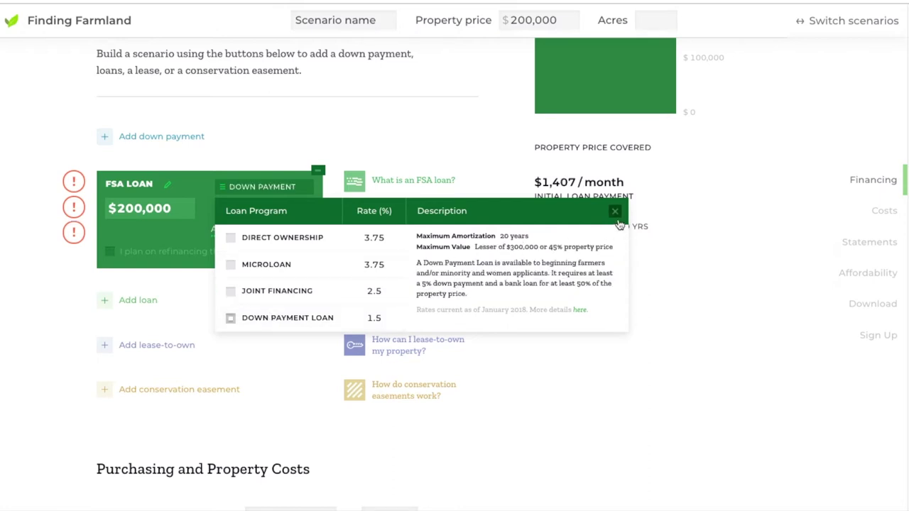
left_click(616, 211)
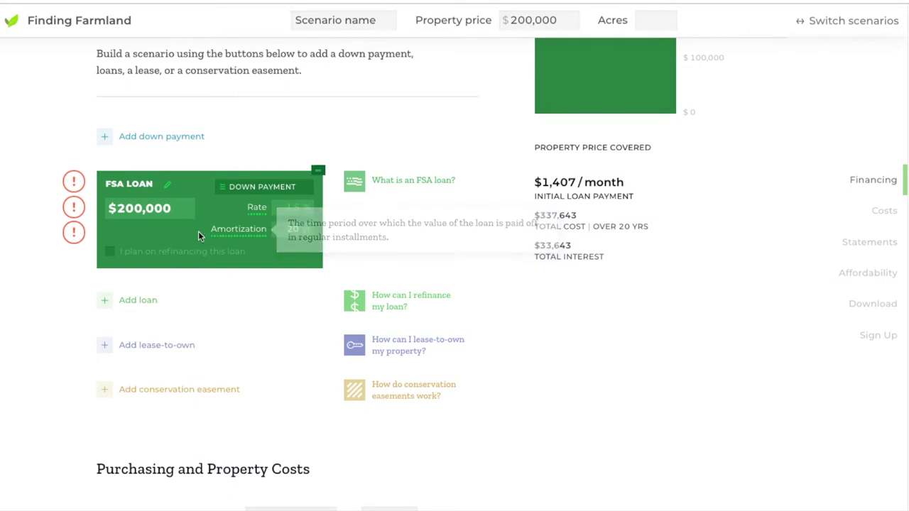
- Check the FSA loan's down payment requirement and add a down payment of 5% of the farm cost
scroll(171, 248, "up", 1)
mouse_move(82, 208)
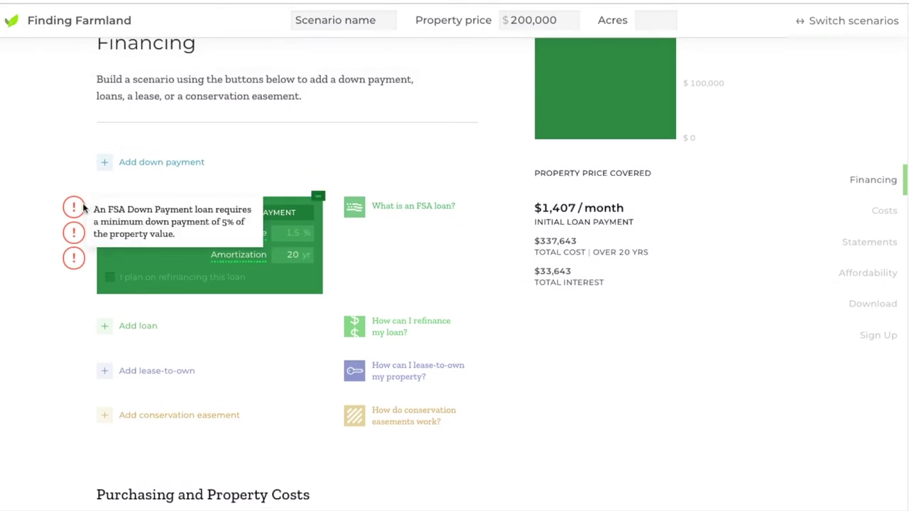
left_click(105, 162)
left_click(240, 190)
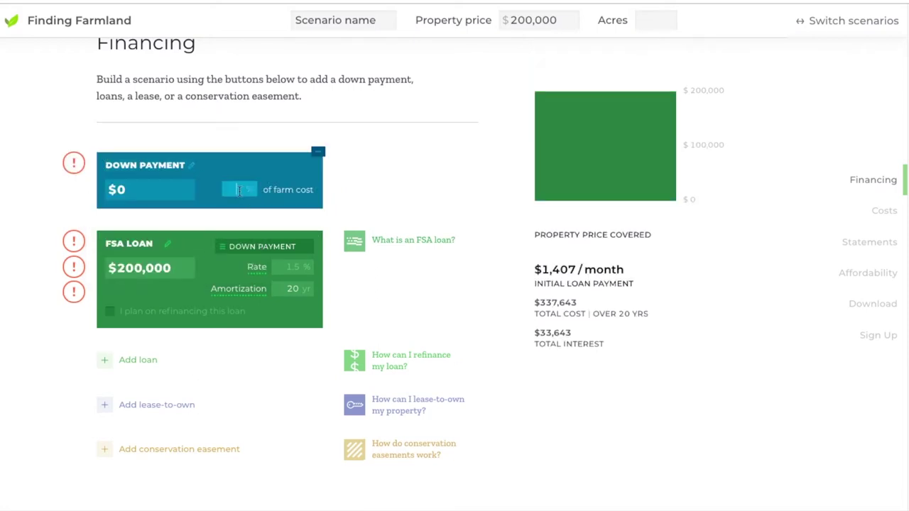
type("5")
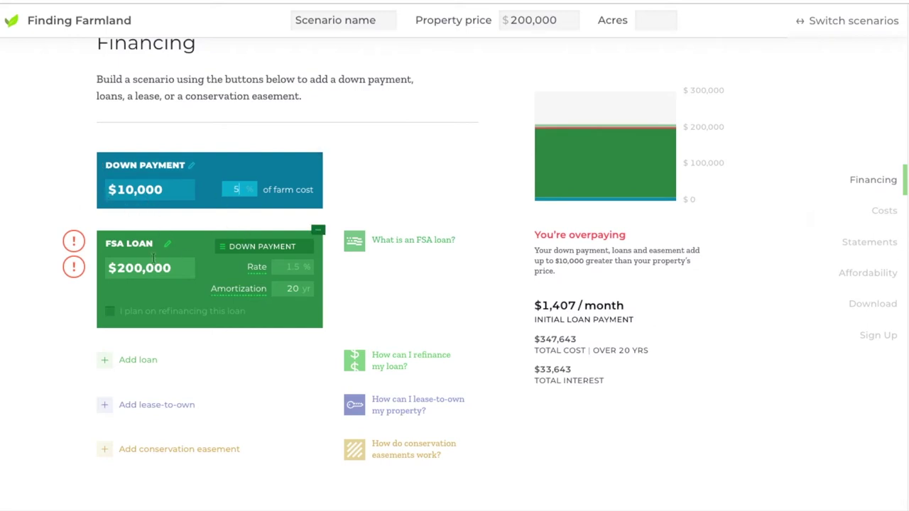
- Add a bank loan of $100,000 at a 5% rate
mouse_move(74, 243)
left_click(104, 360)
left_click(134, 385)
type("10")
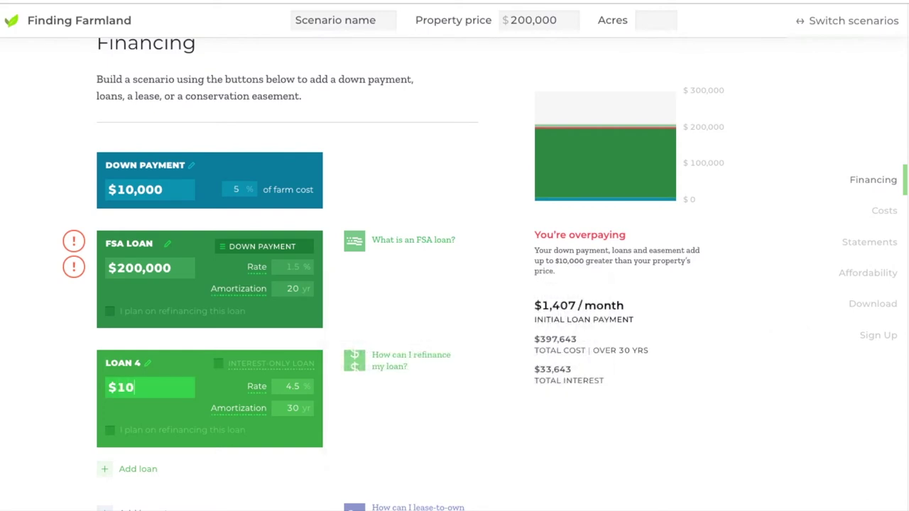
type("0000")
left_click(293, 386)
type("4")
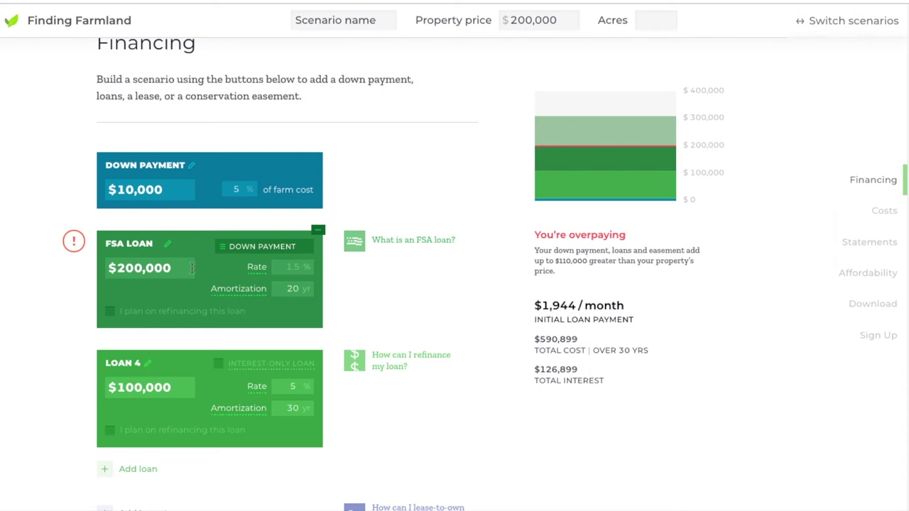
- Set the FSA loan amount to $90,000 to cover the rest of the property price
key("BackSpace")
key("BackSpace")
key("BackSpace")
key("BackSpace")
key("BackSpace")
key("BackSpace")
key("BackSpace")
left_click(157, 297)
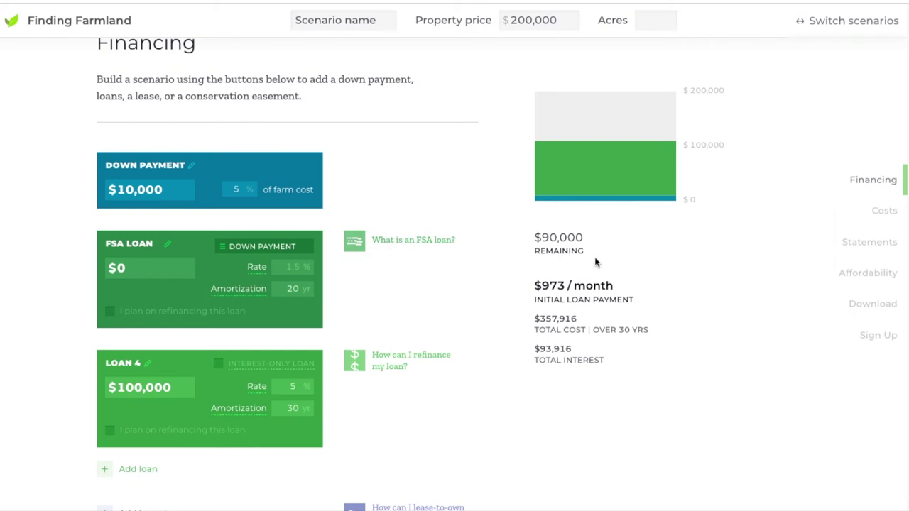
left_click(126, 269)
type("90000")
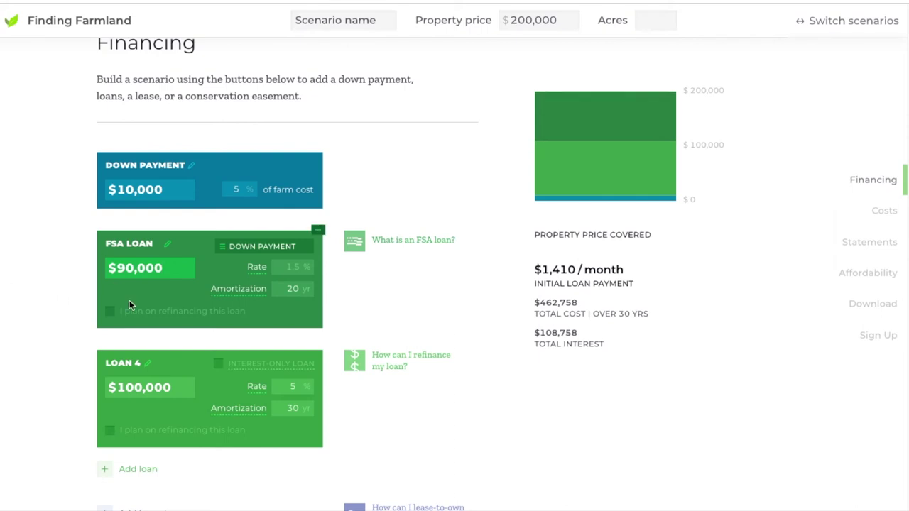
- Examine the total cost, payment breakdown and monthly payments for the combined down payment, FSA loan and bank loan
scroll(18, 346, "down", 1)
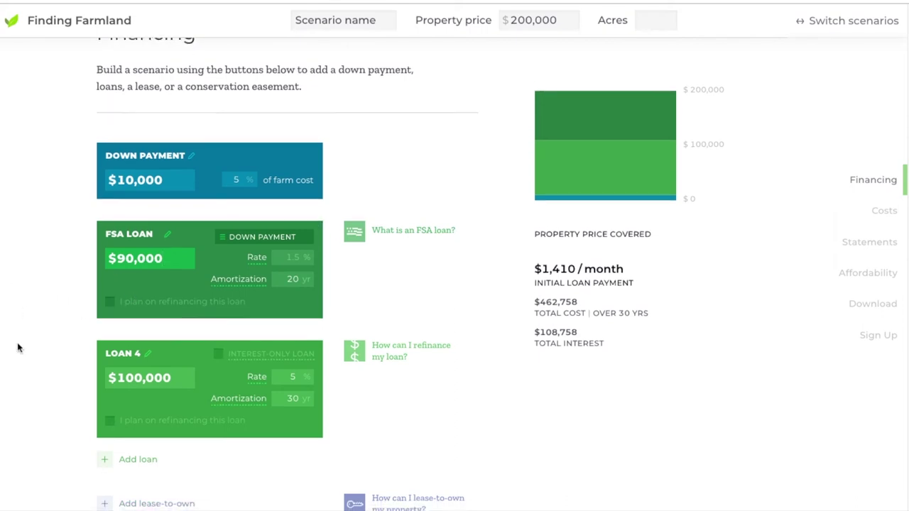
scroll(36, 331, "up", 1)
scroll(36, 331, "down", 3)
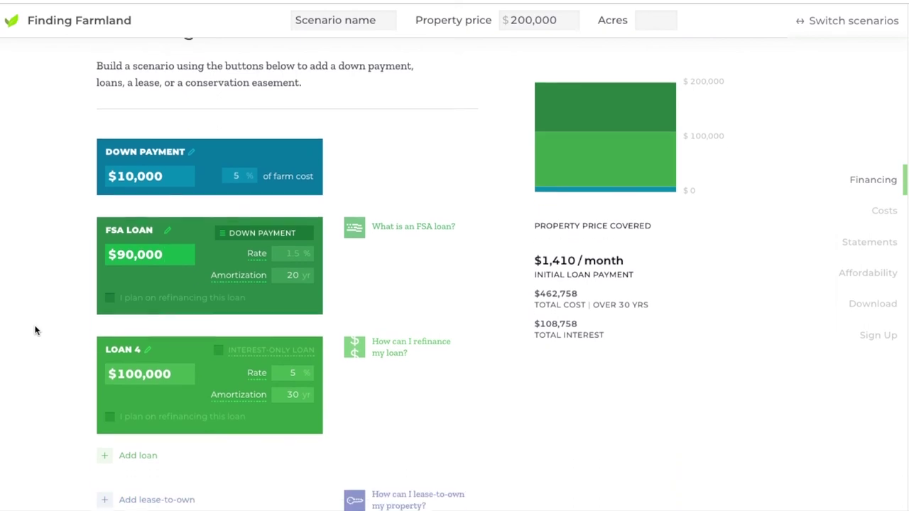
scroll(35, 332, "down", 2)
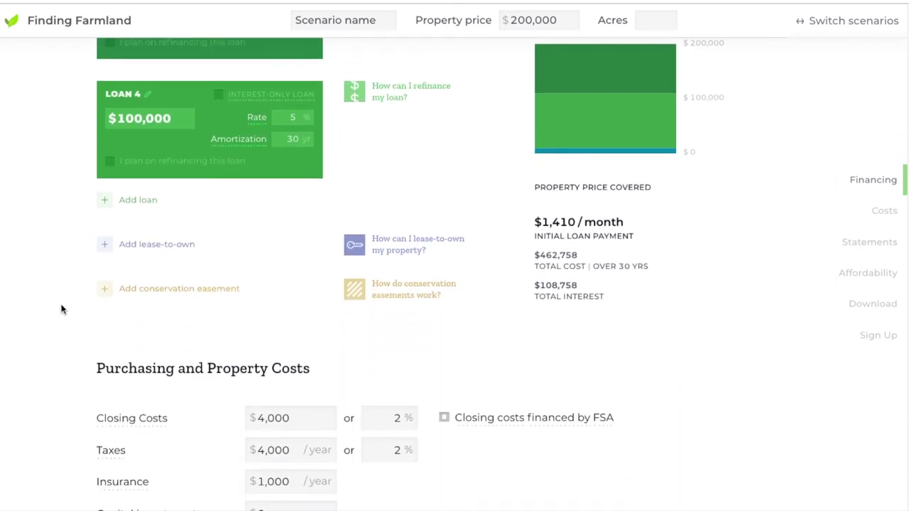
scroll(62, 321, "down", 5)
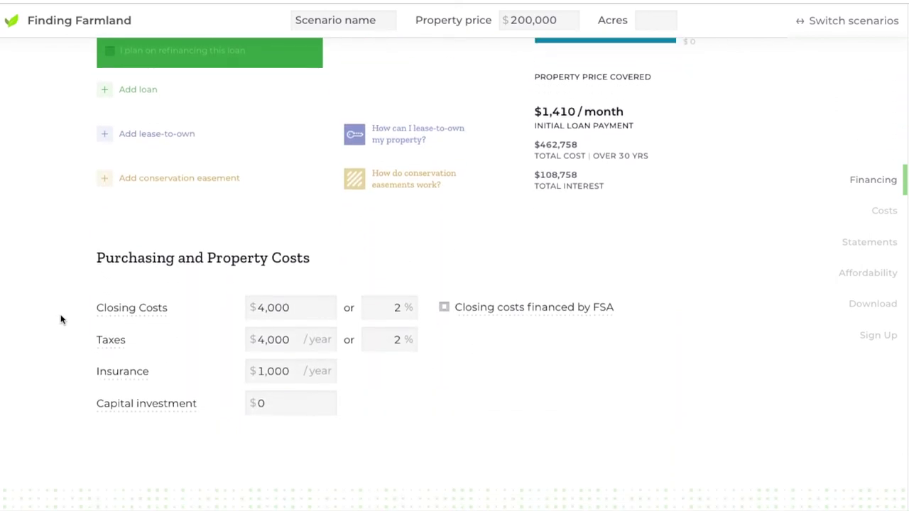
scroll(62, 320, "down", 5)
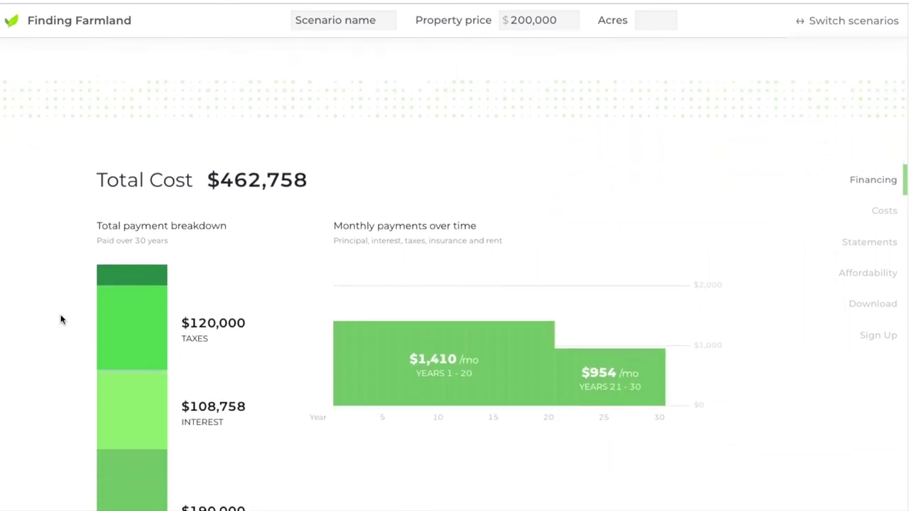
scroll(64, 306, "down", 1)
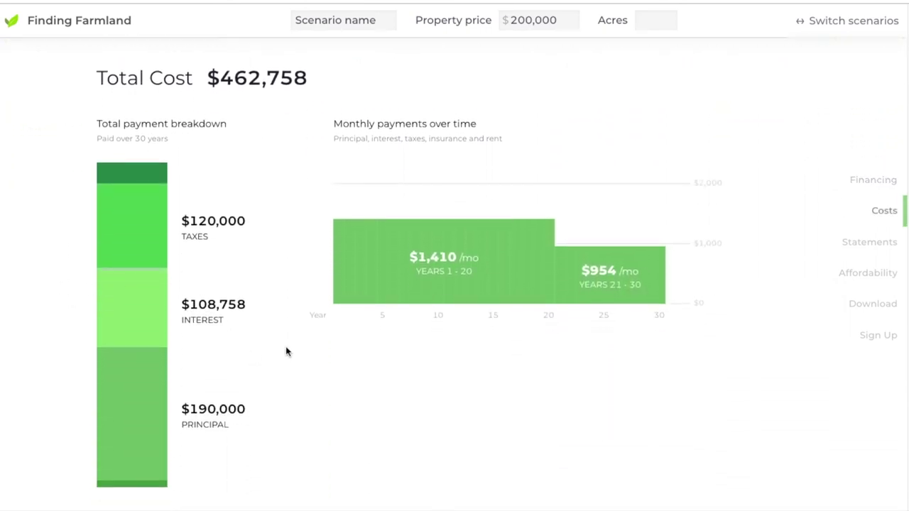
mouse_move(353, 317)
scroll(304, 261, "up", 10)
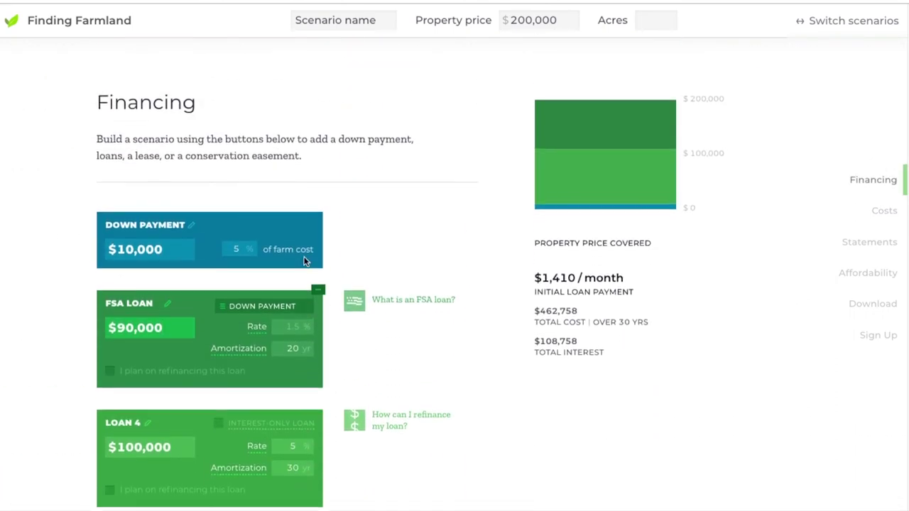
scroll(357, 215, "down", 1)
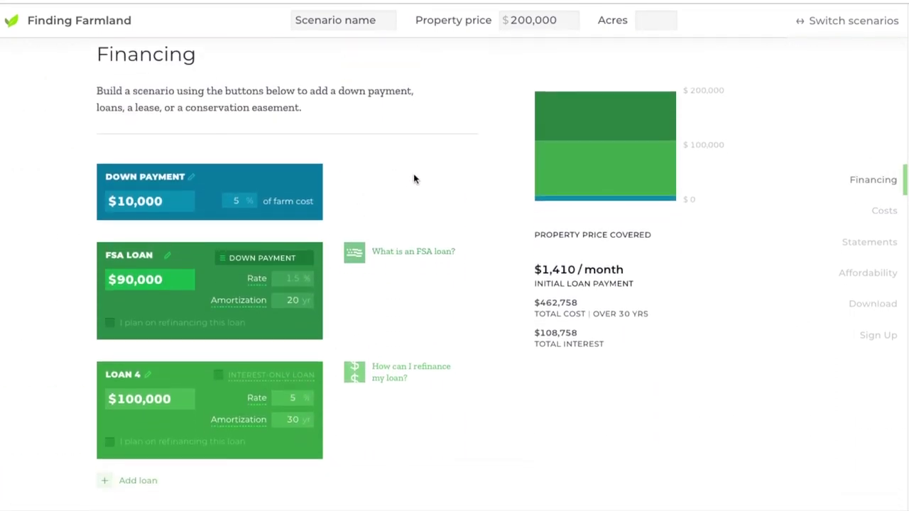